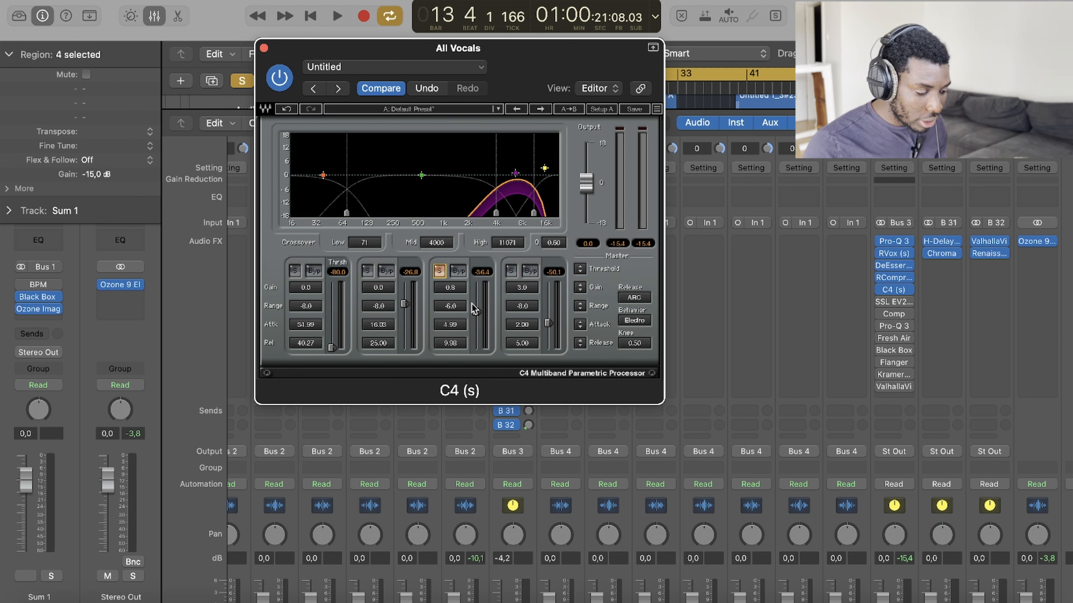
Play the soloed third band of the C4 and compare it with its processing bypassed and active.
key(space)
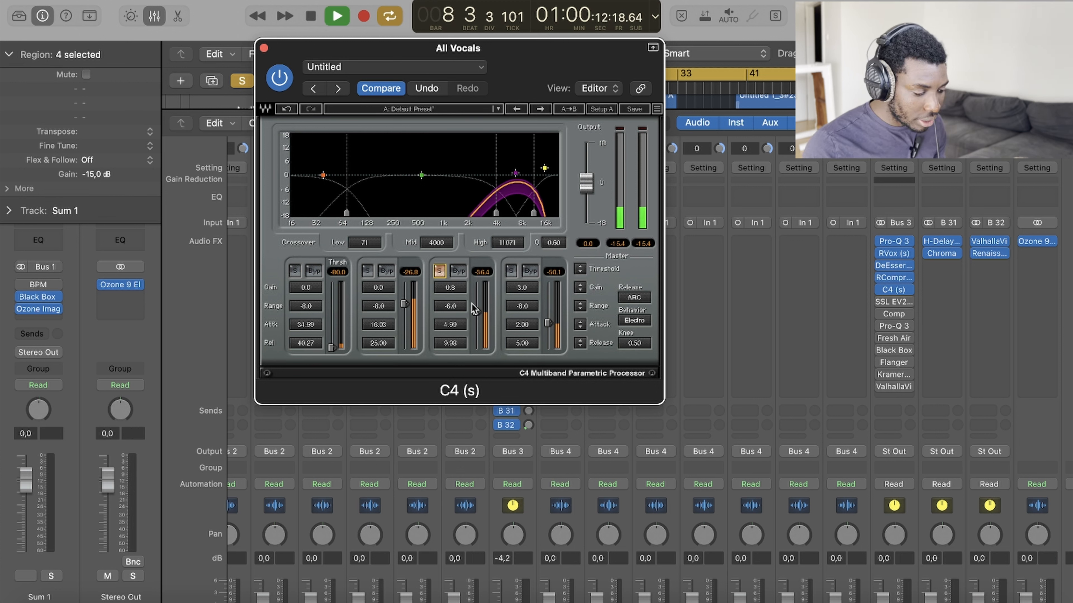
click(457, 273)
click(458, 273)
key(space)
Unsolo the C4's third band, audition the fourth band in solo, clear that solo too and close the plug-in.
click(439, 272)
click(512, 271)
key(space)
click(511, 271)
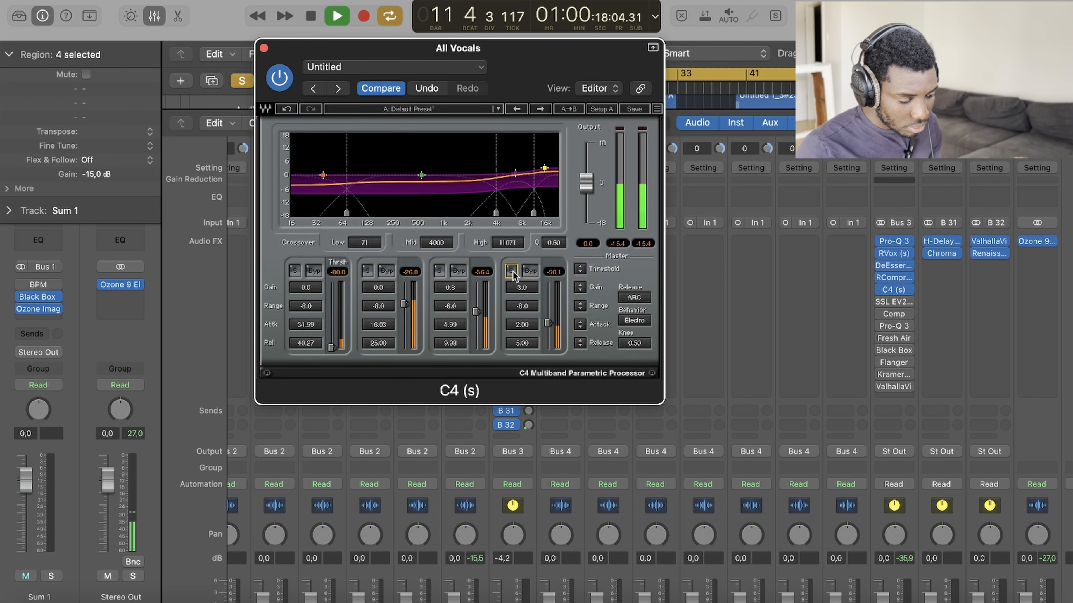
key(space)
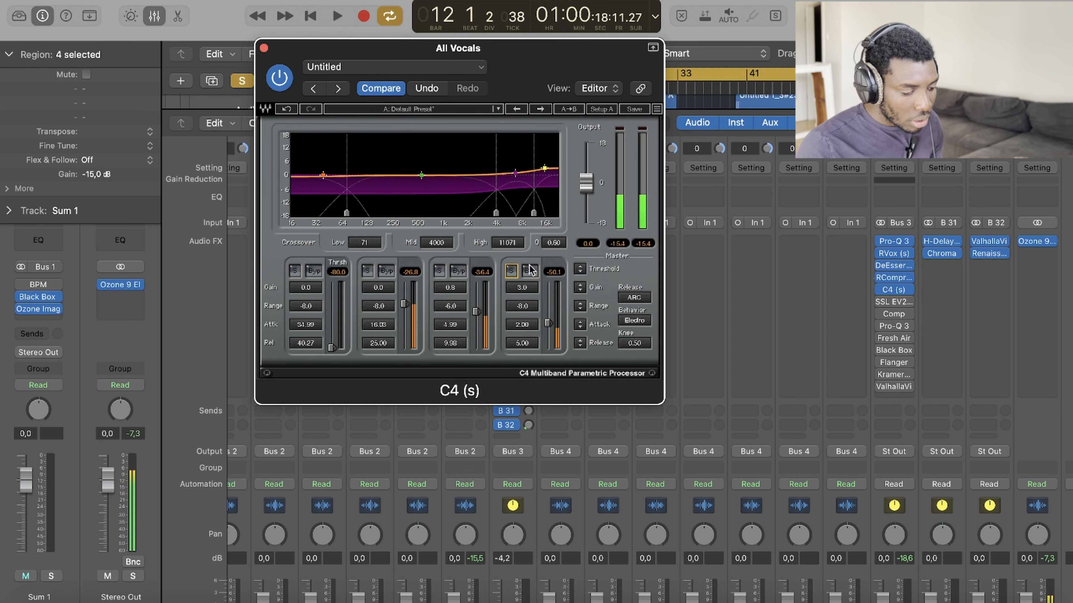
click(264, 48)
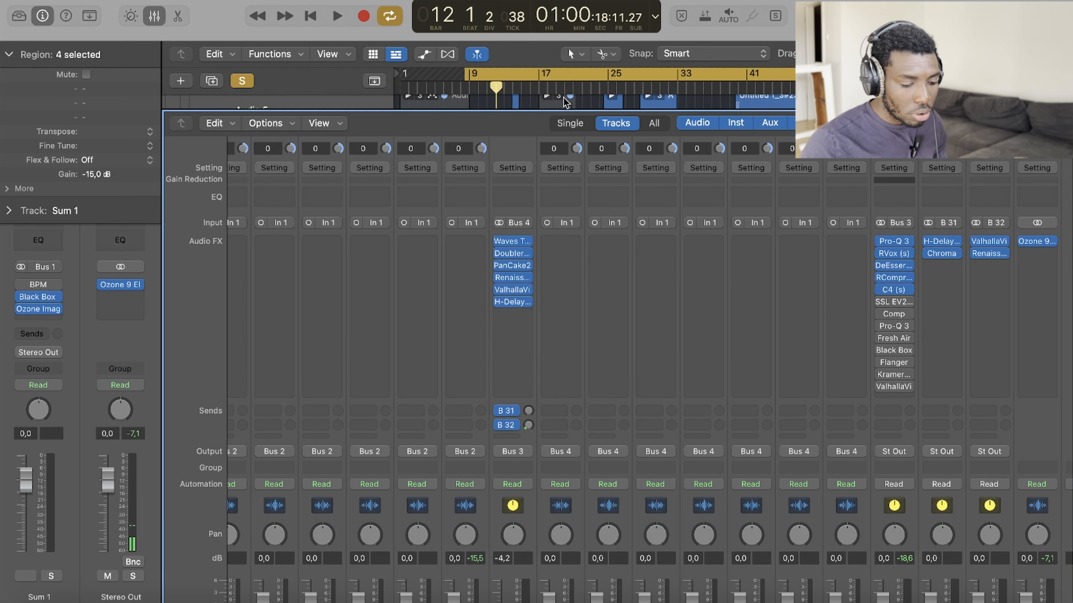
Switch on the SSL EV2 Channel on the All Vocals bus and open its window, moved clear for viewing.
click(881, 302)
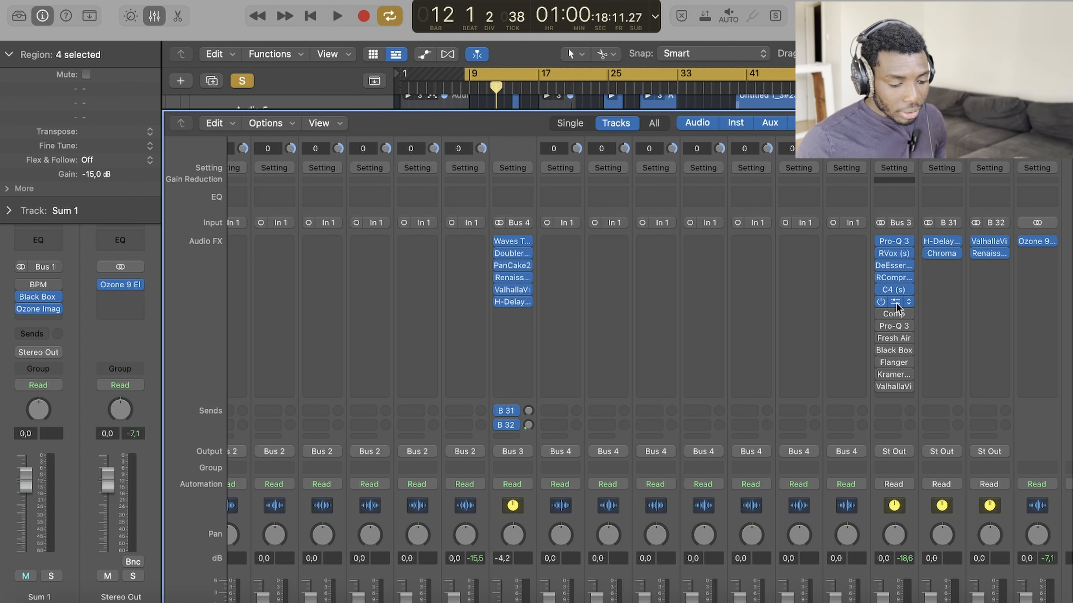
click(896, 303)
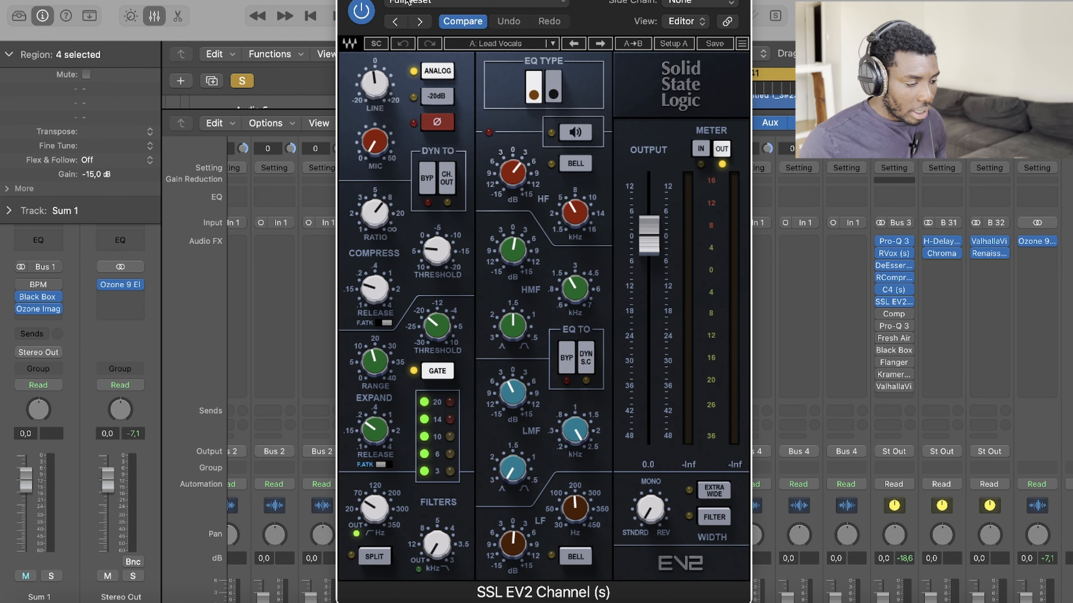
drag(399, 13, 380, 0)
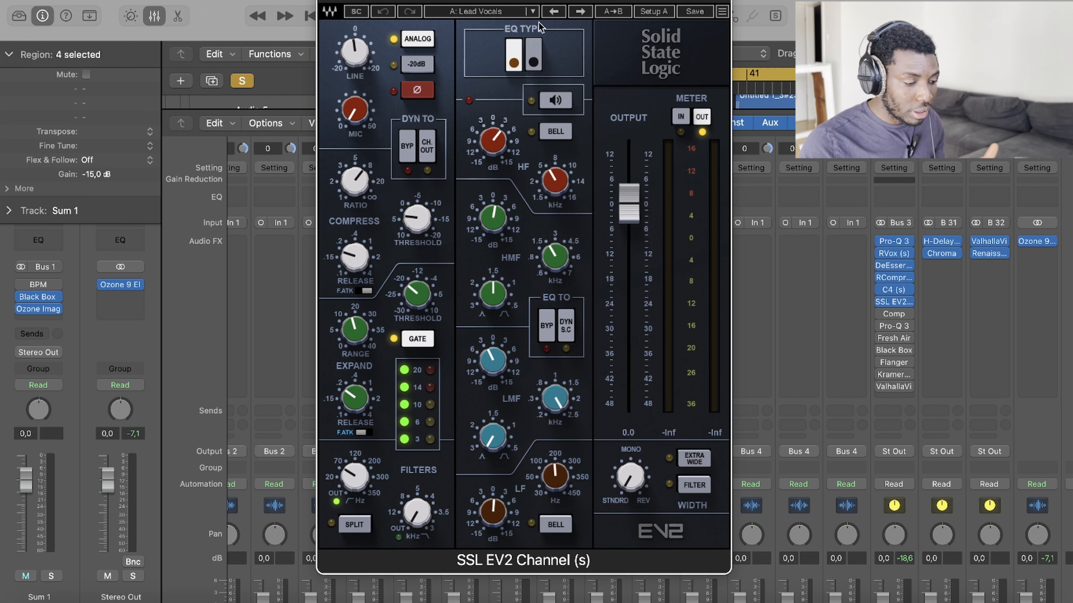
Search the SSL EV2 presets for "vocal", look through the matching vocal presets and close the preset browser.
click(525, 13)
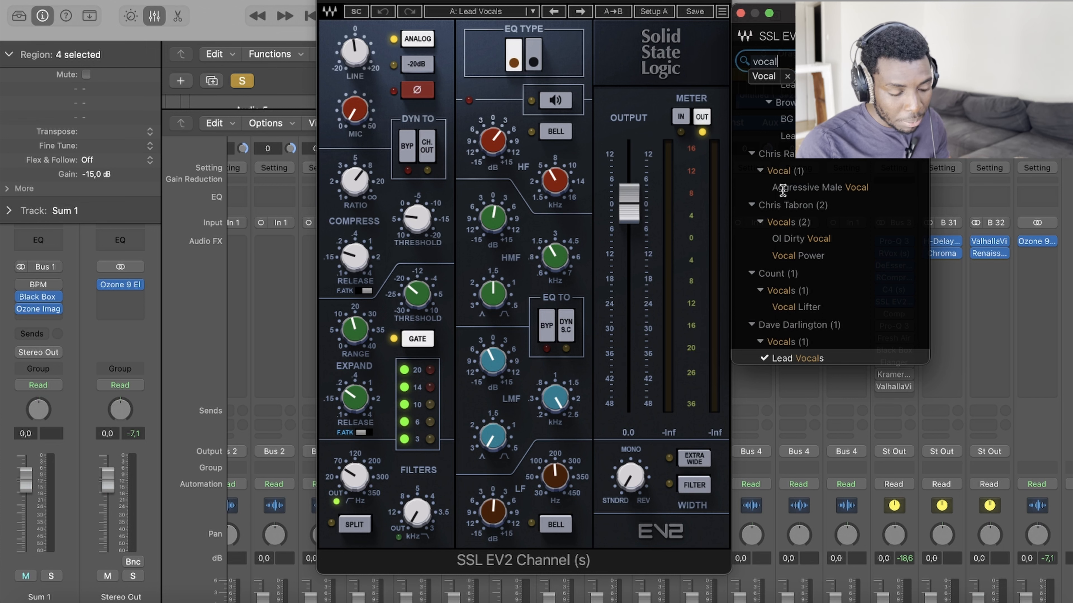
scroll(781, 175, down, 3)
scroll(781, 175, down, 10)
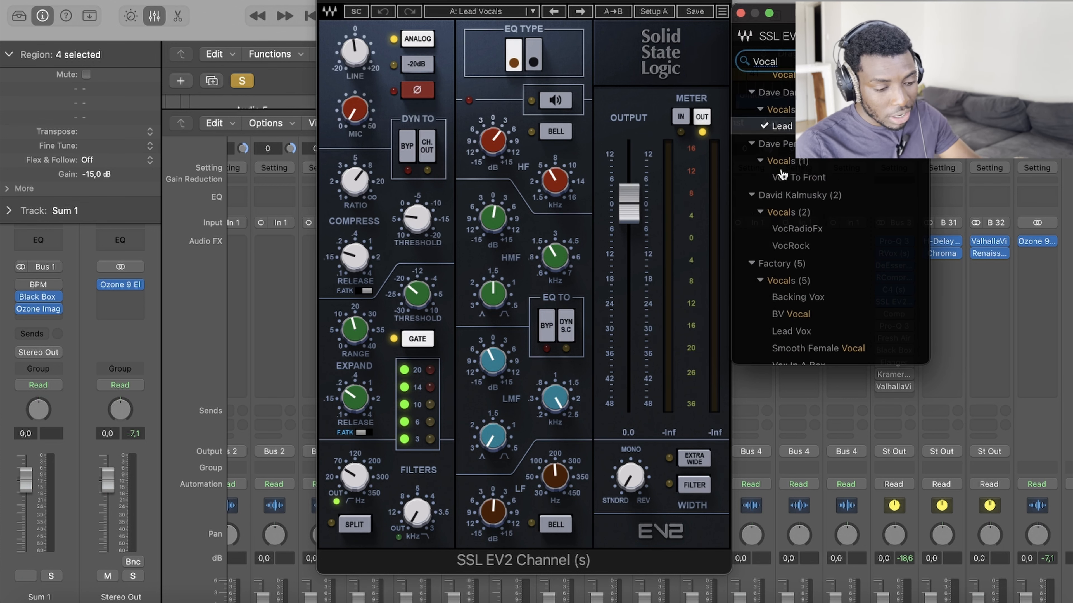
scroll(781, 175, down, 12)
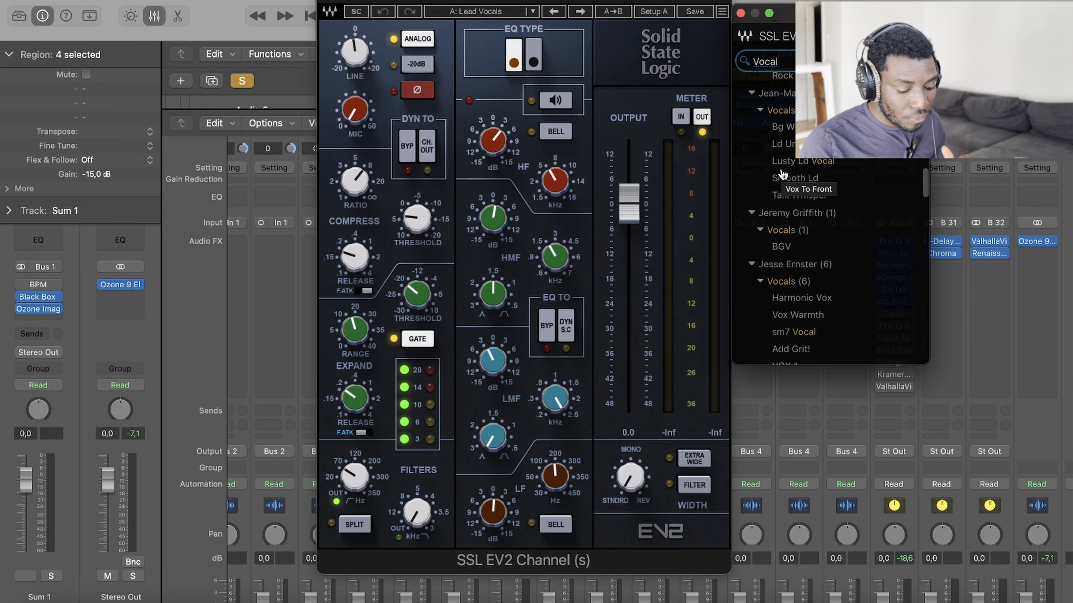
scroll(781, 175, down, 12)
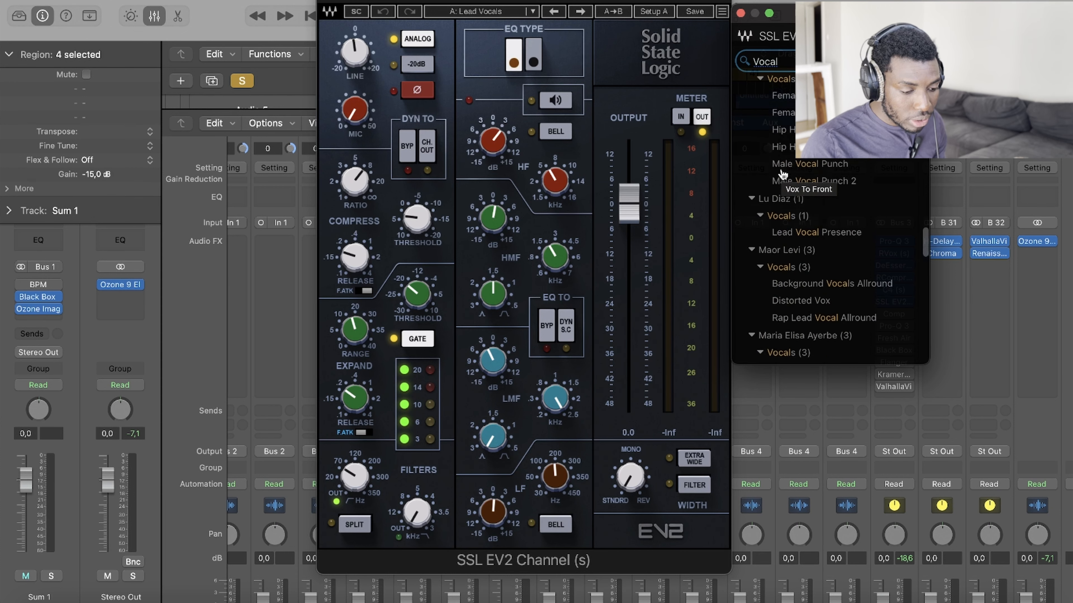
click(741, 13)
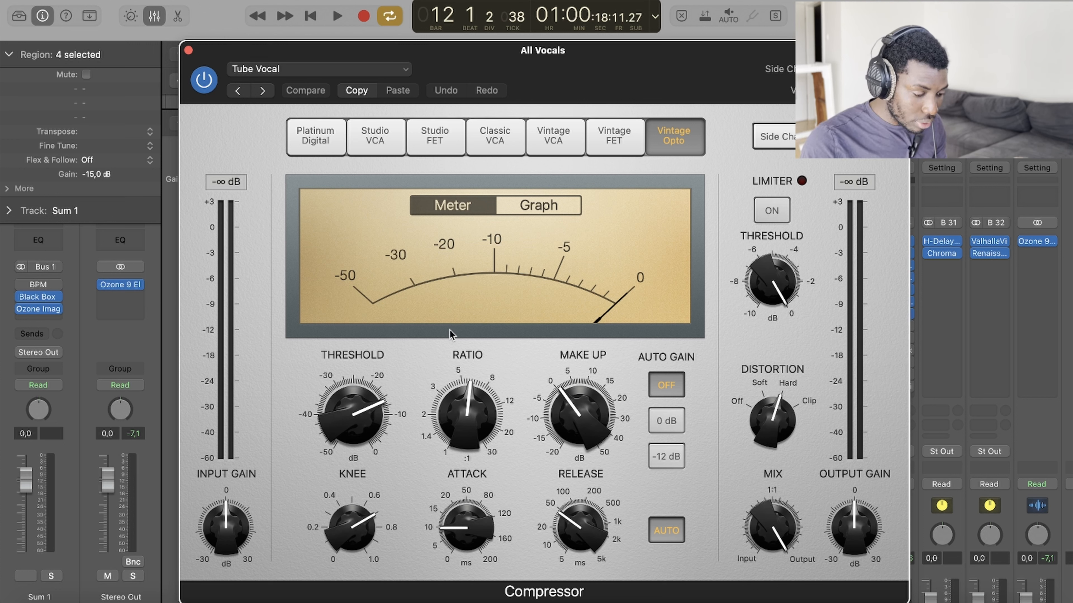
Look through the Compressor's factory Voice presets without changing the loaded Tube Vocal setting.
click(319, 69)
mouse_move(381, 410)
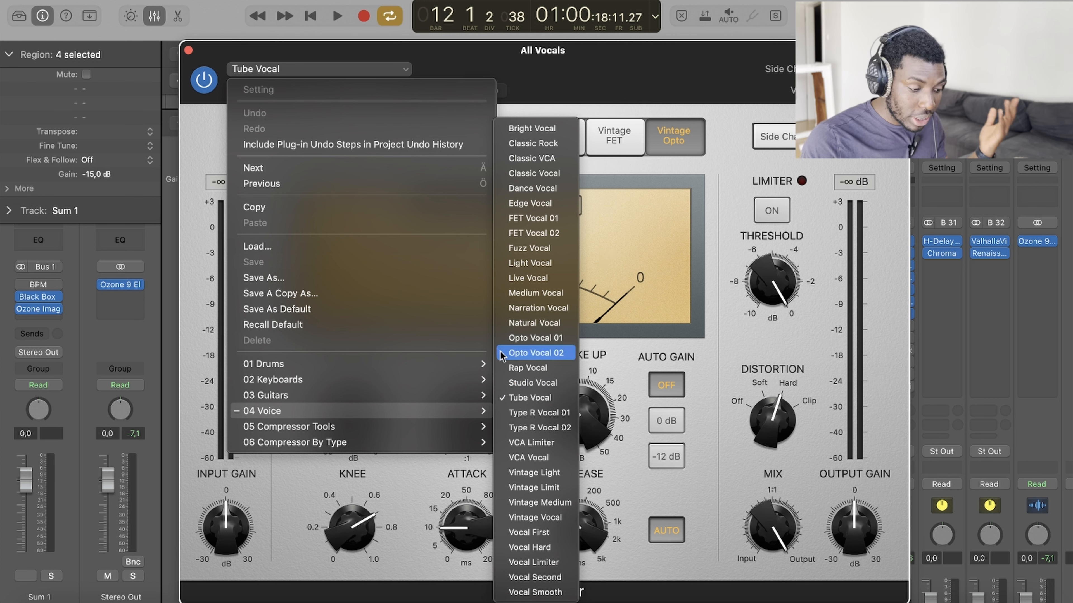
click(541, 84)
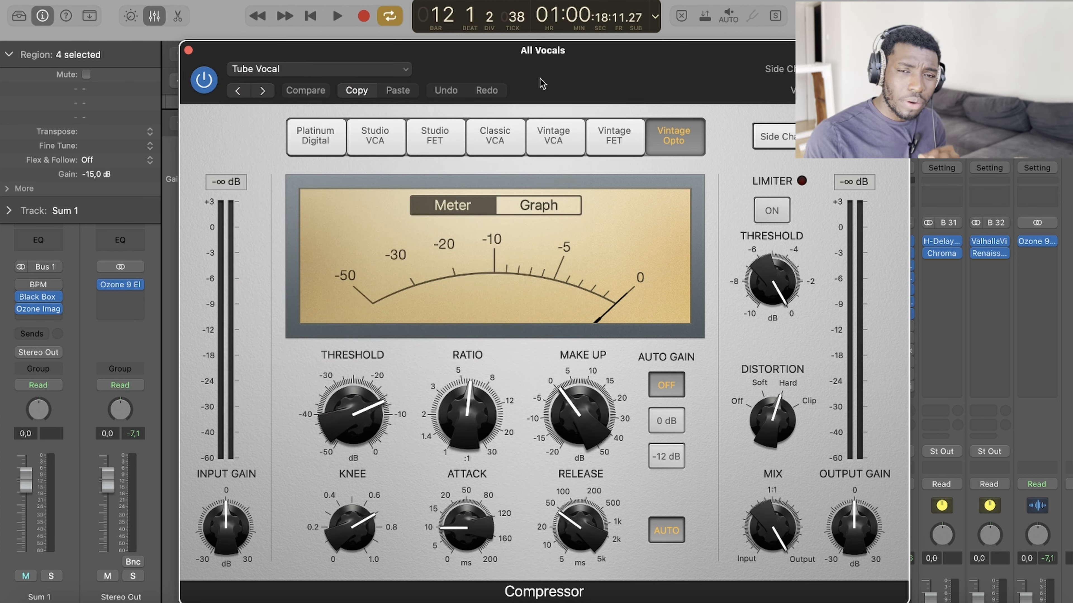
click(318, 69)
click(193, 52)
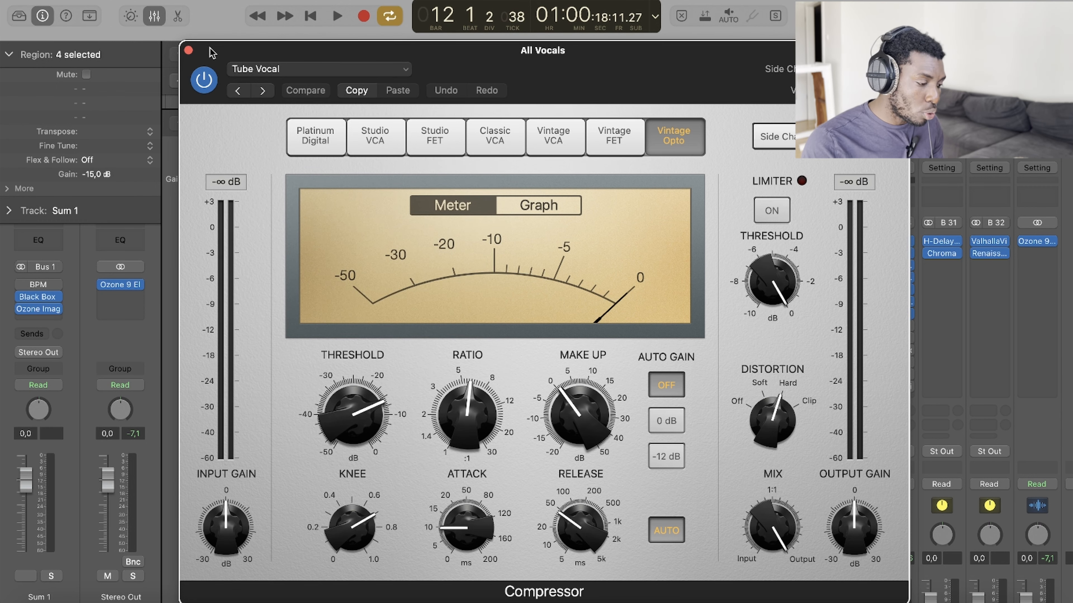
Play the track with the mixer hidden, compare the Compressor bypassed and active, then close it and show the mixer again.
drag(227, 51, 90, 9)
key(x)
key(space)
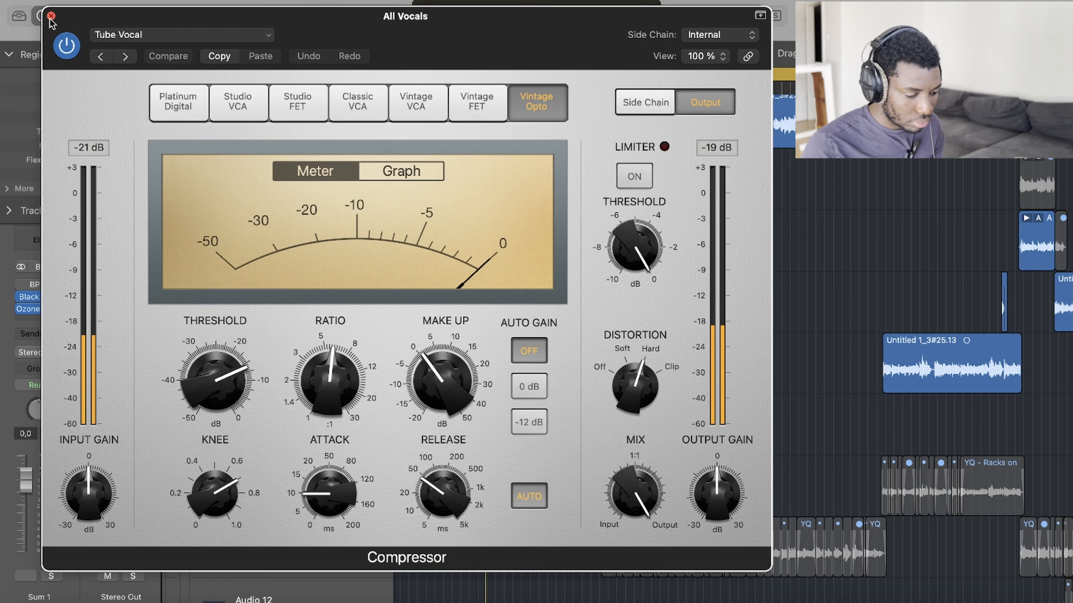
click(70, 45)
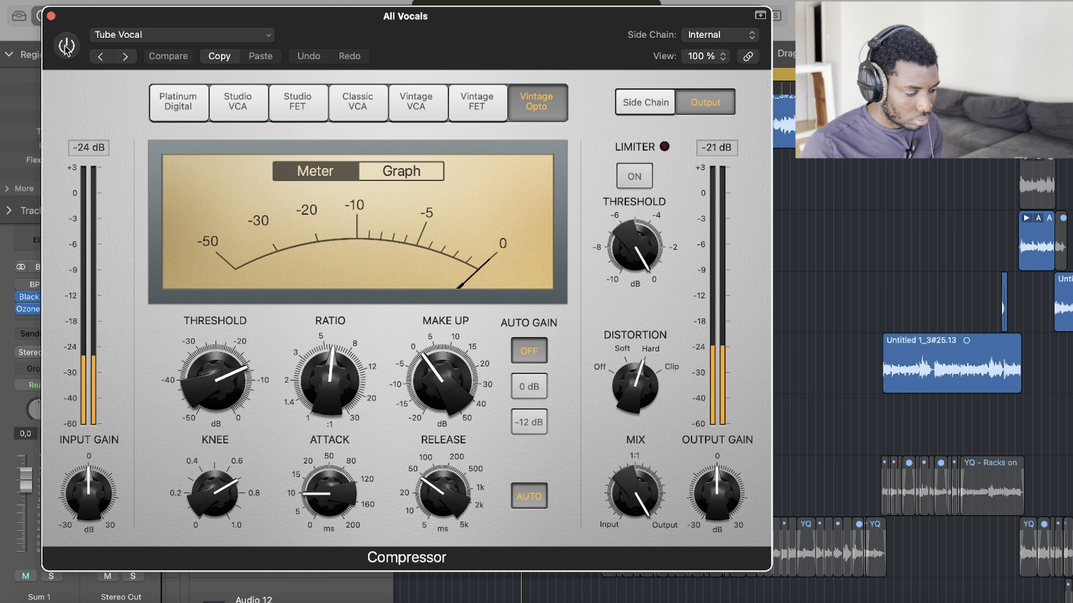
click(67, 45)
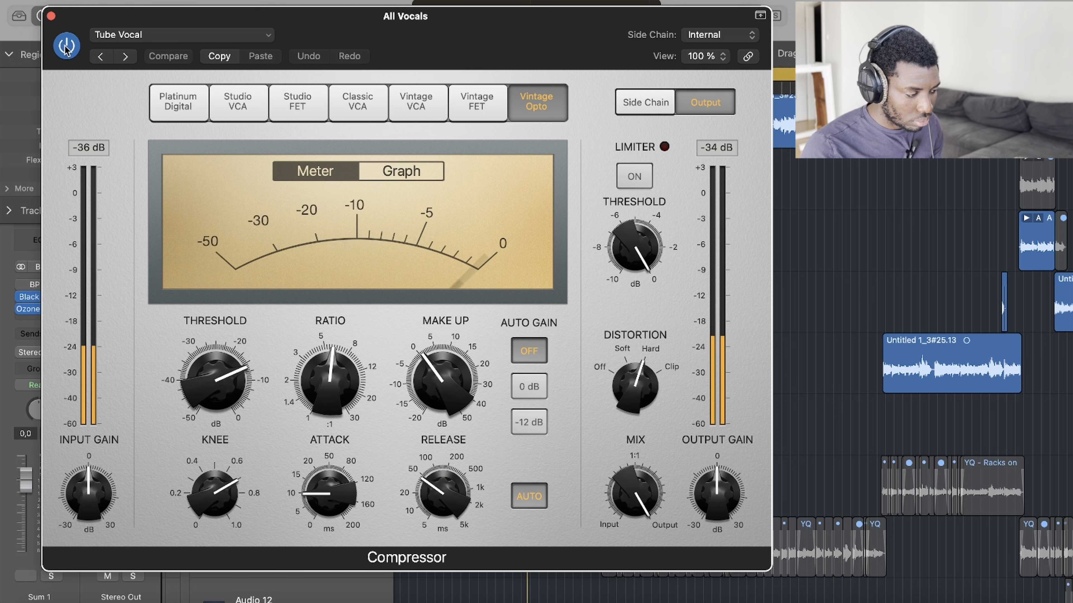
click(51, 16)
key(x)
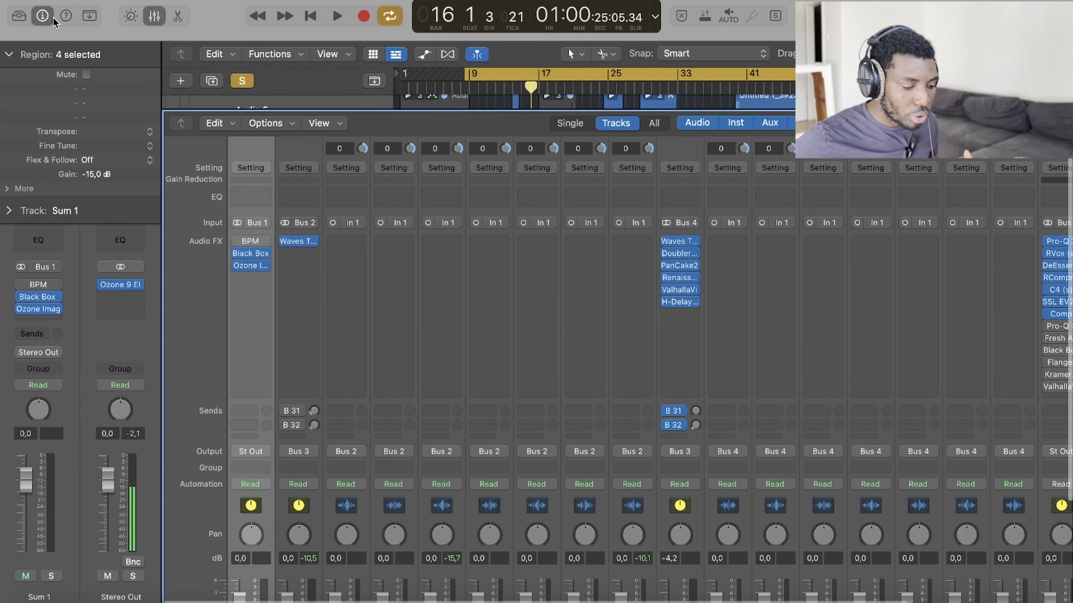
Open and switch on the second Pro-Q 3 on the All Vocals bus, reposition its window and collapse the plug-in header.
scroll(774, 301, right, 5)
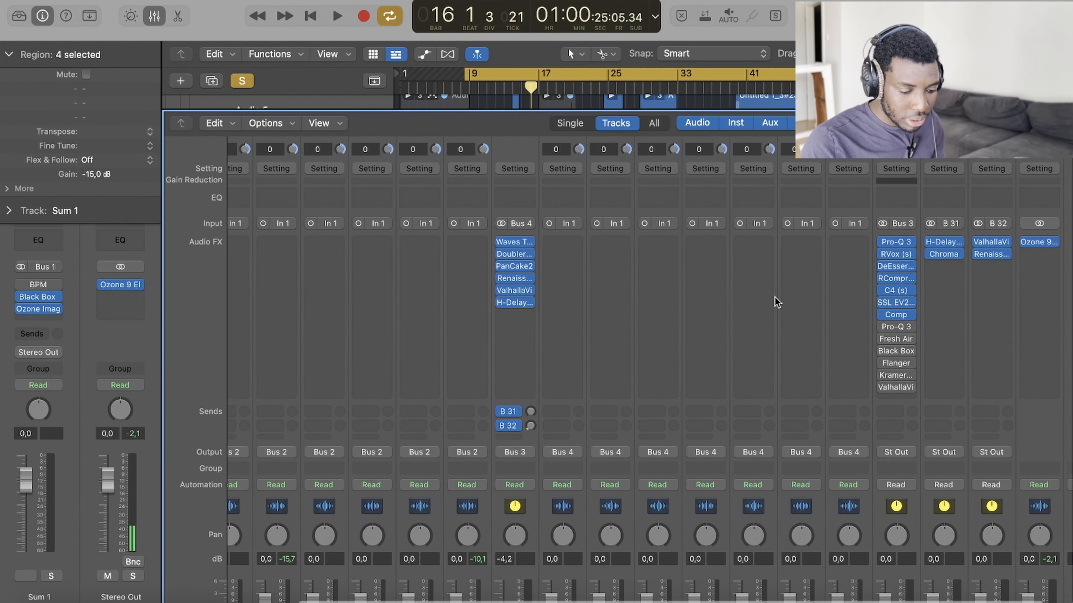
click(896, 333)
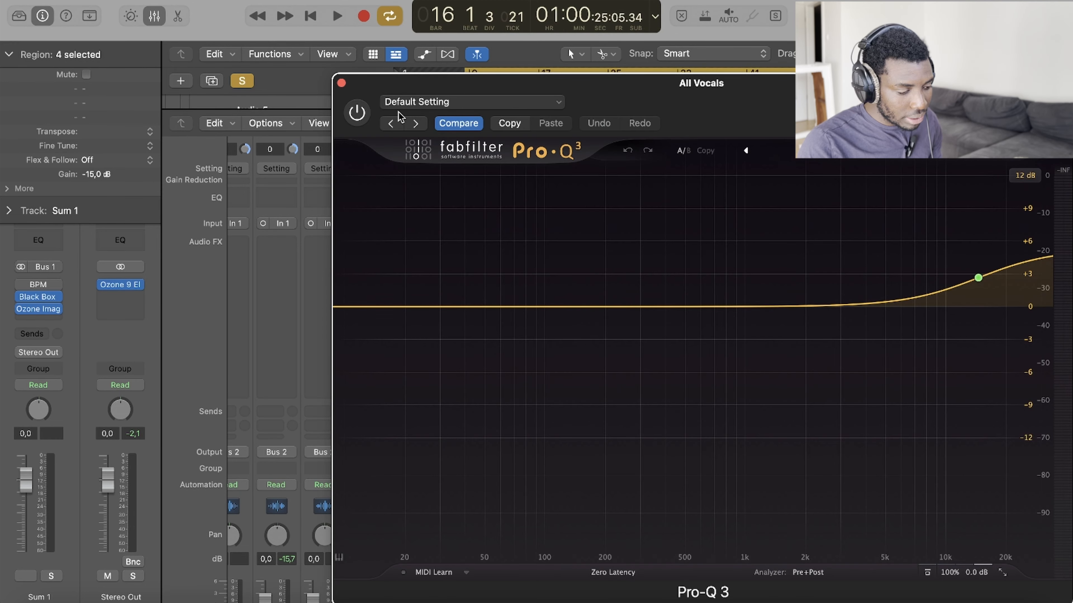
drag(393, 83, 296, 52)
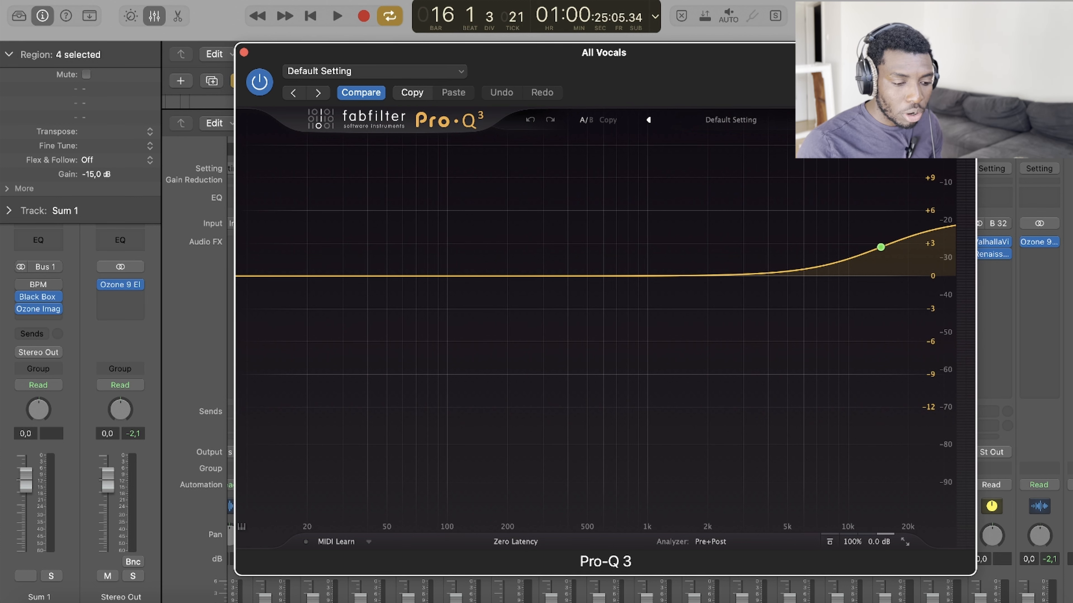
double_click(296, 53)
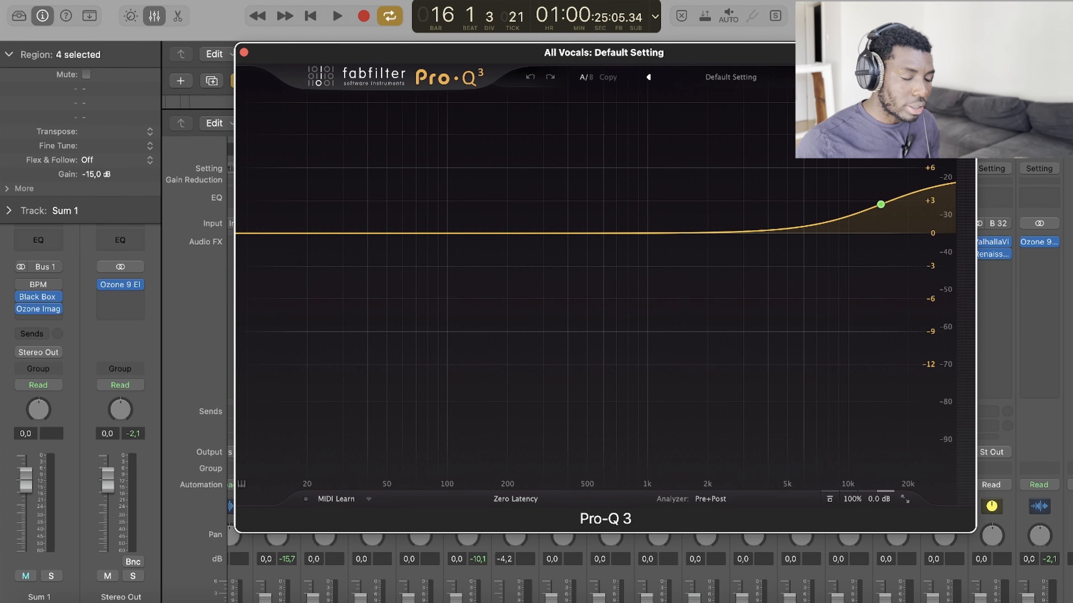